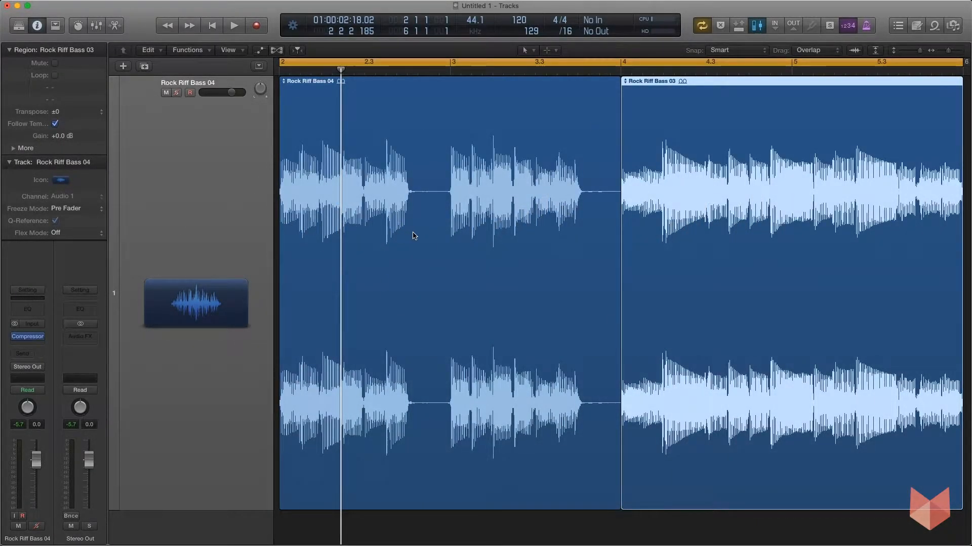
# - Play the bass loop through and stop it, then open the Compressor on the Rock Riff Bass 04 track
pyautogui.press('space')
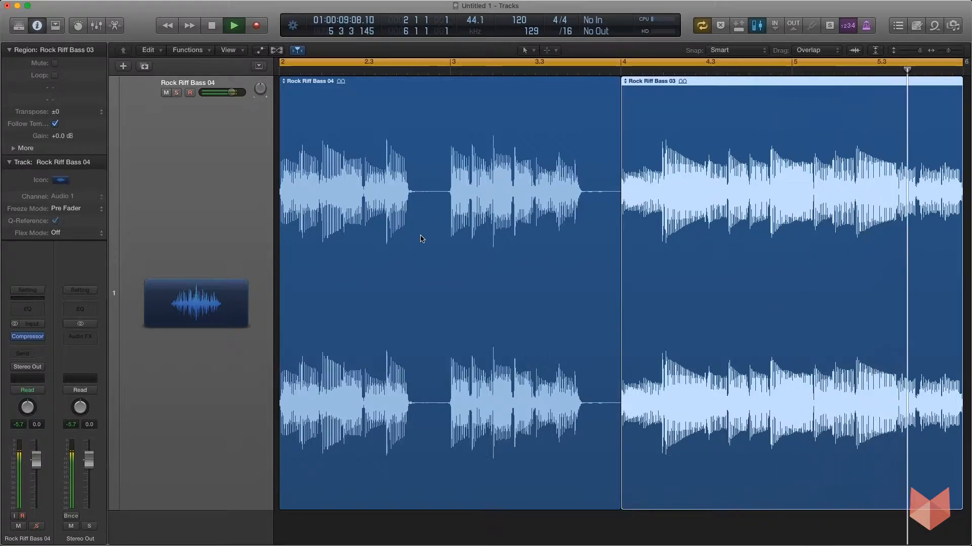
pyautogui.press('space')
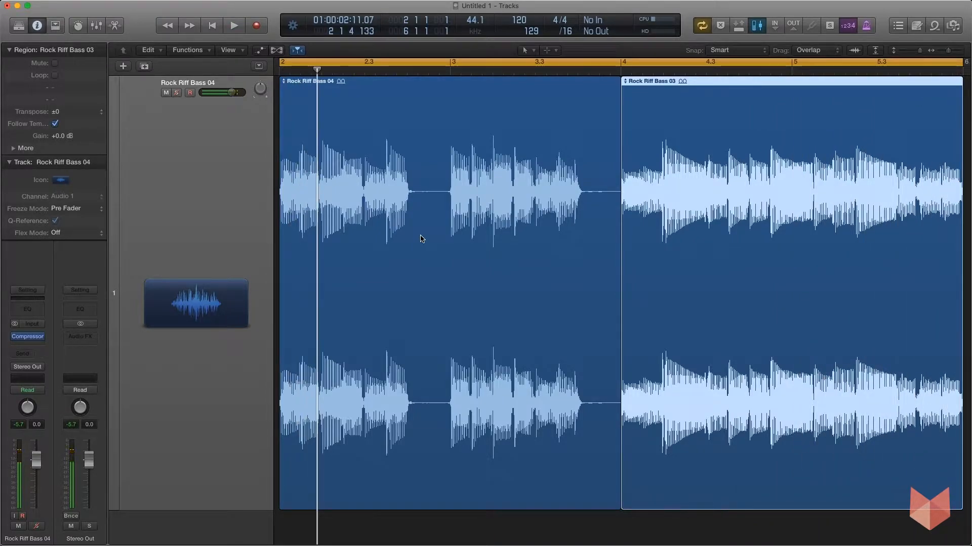
pyautogui.click(29, 340)
pyautogui.moveTo(237, 47); pyautogui.dragTo(497, 51)
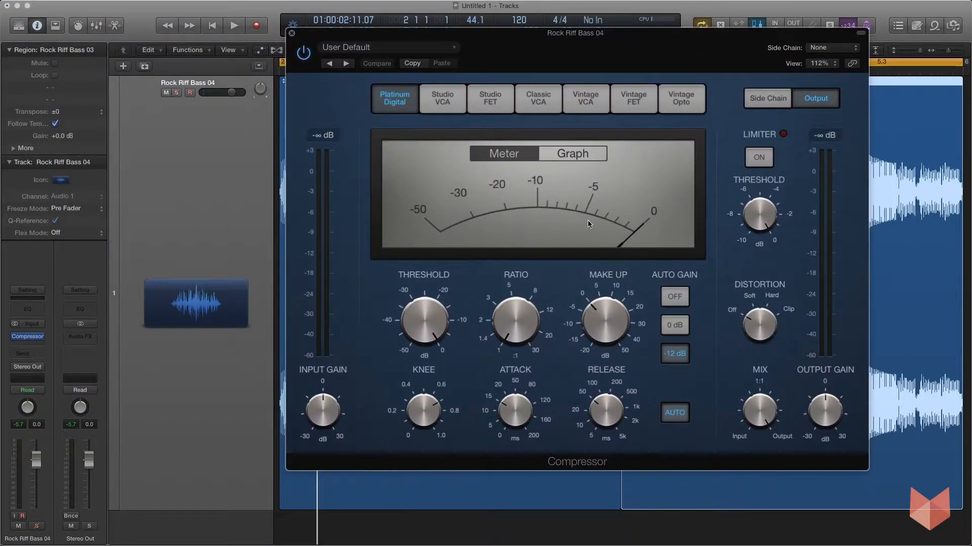
# - Try out the compressor's threshold and ratio controls, ending at 0 dB and 1:1
pyautogui.moveTo(517, 269)
pyautogui.moveTo(605, 276)
pyautogui.moveTo(436, 360); pyautogui.dragTo(527, 314)
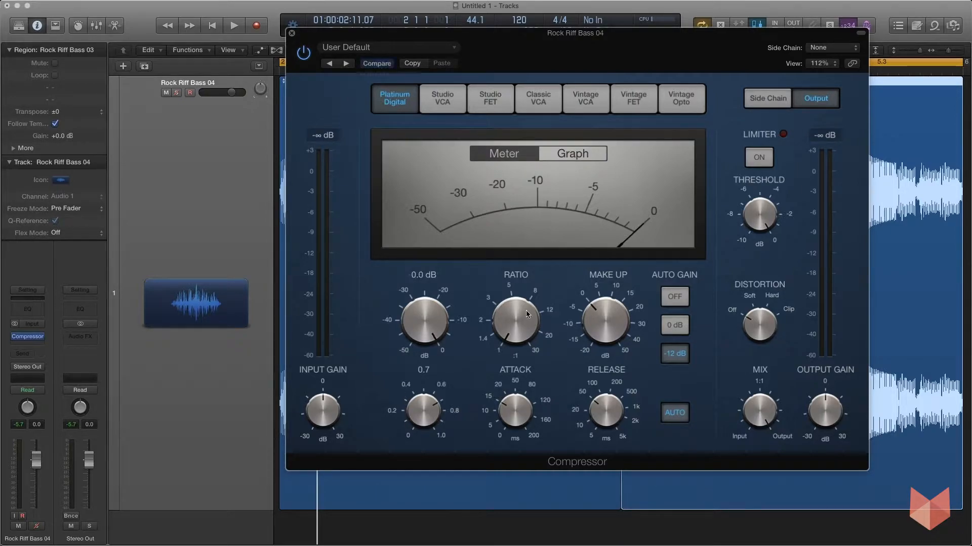
pyautogui.moveTo(435, 342); pyautogui.dragTo(426, 301)
pyautogui.moveTo(499, 318)
pyautogui.moveTo(510, 338)
pyautogui.mouseDown()
pyautogui.moveTo(506, 167)
pyautogui.moveTo(506, 353)
pyautogui.mouseUp()
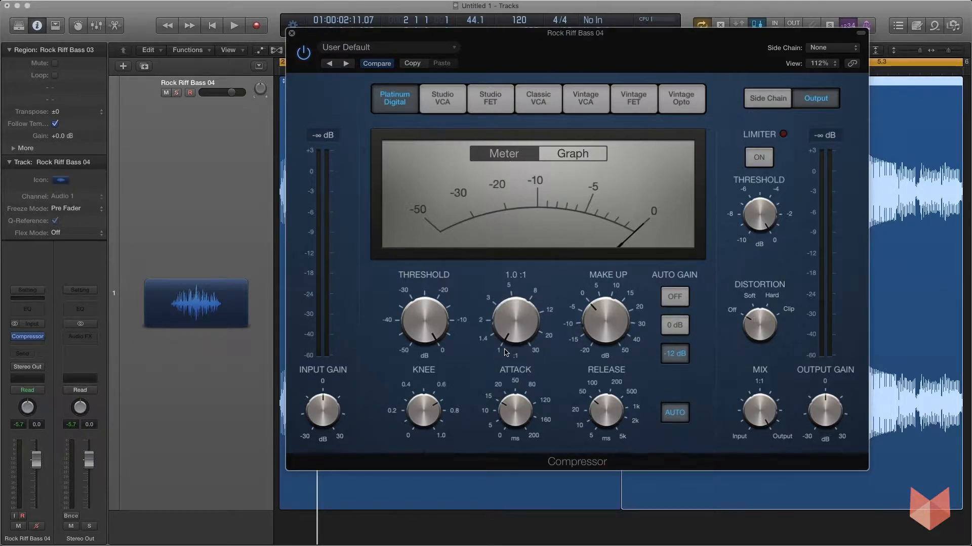
# - Switch the compressor display to the graph and raise the ratio to 3.2:1
pyautogui.click(569, 154)
pyautogui.moveTo(424, 323)
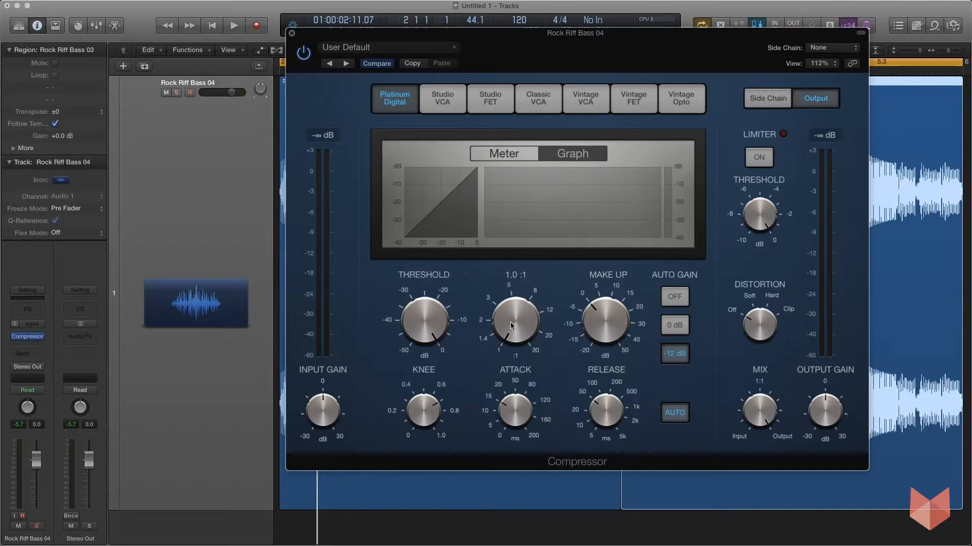
pyautogui.moveTo(512, 323); pyautogui.dragTo(506, 363)
pyautogui.moveTo(509, 330); pyautogui.dragTo(502, 275)
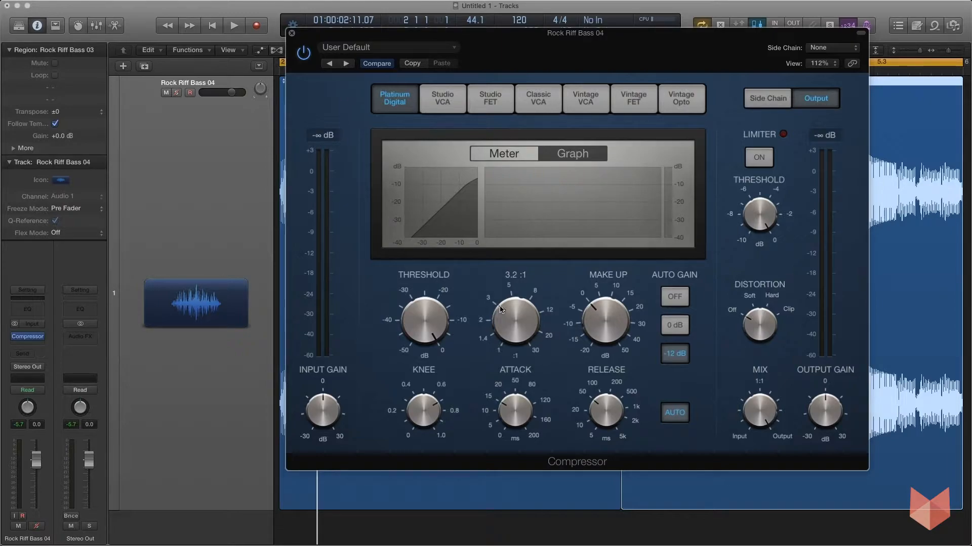
# - Sweep the ratio up and down its range and settle it at 8.7:1, keeping the make-up gain at 0 dB
pyautogui.moveTo(438, 329)
pyautogui.moveTo(488, 312)
pyautogui.moveTo(509, 317); pyautogui.dragTo(510, 278)
pyautogui.moveTo(514, 325); pyautogui.dragTo(519, 250)
pyautogui.moveTo(518, 318); pyautogui.dragTo(516, 418)
pyautogui.moveTo(607, 324); pyautogui.dragTo(594, 316)
pyautogui.moveTo(517, 309); pyautogui.dragTo(514, 219)
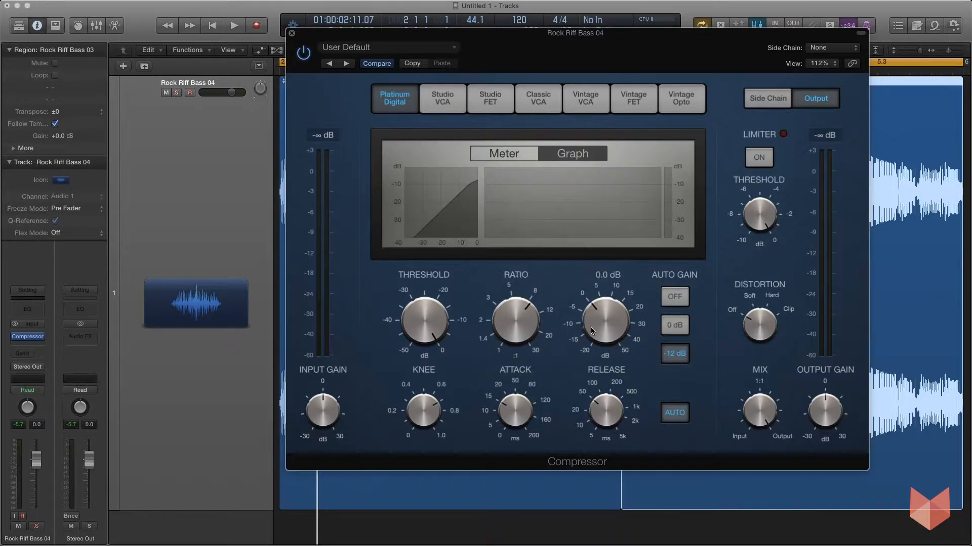
pyautogui.moveTo(599, 314)
pyautogui.mouseDown()
pyautogui.moveTo(597, 288)
pyautogui.moveTo(599, 313)
pyautogui.mouseUp()
# - Lower the compressor threshold to between -20 and -10 dB, then try a hard knee and set it to about 0.5
pyautogui.moveTo(434, 414)
pyautogui.mouseDown()
pyautogui.moveTo(426, 431)
pyautogui.moveTo(426, 405)
pyautogui.mouseUp()
pyautogui.moveTo(427, 324); pyautogui.dragTo(426, 361)
pyautogui.moveTo(414, 415)
pyautogui.moveTo(419, 414); pyautogui.dragTo(434, 450)
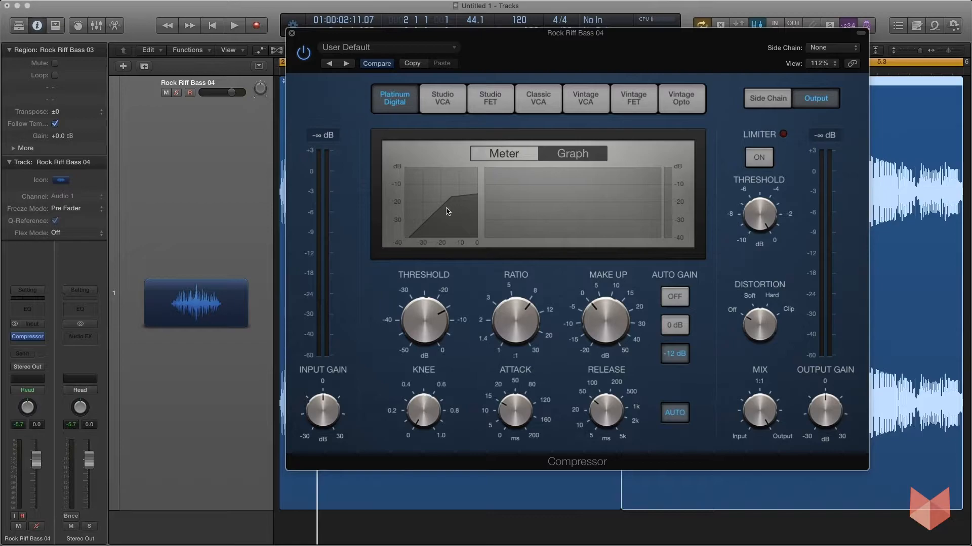
pyautogui.moveTo(422, 410); pyautogui.dragTo(418, 235)
pyautogui.moveTo(428, 385); pyautogui.dragTo(430, 434)
# - Set the attack time to 50 ms
pyautogui.click(492, 376)
pyautogui.moveTo(518, 403); pyautogui.dragTo(515, 358)
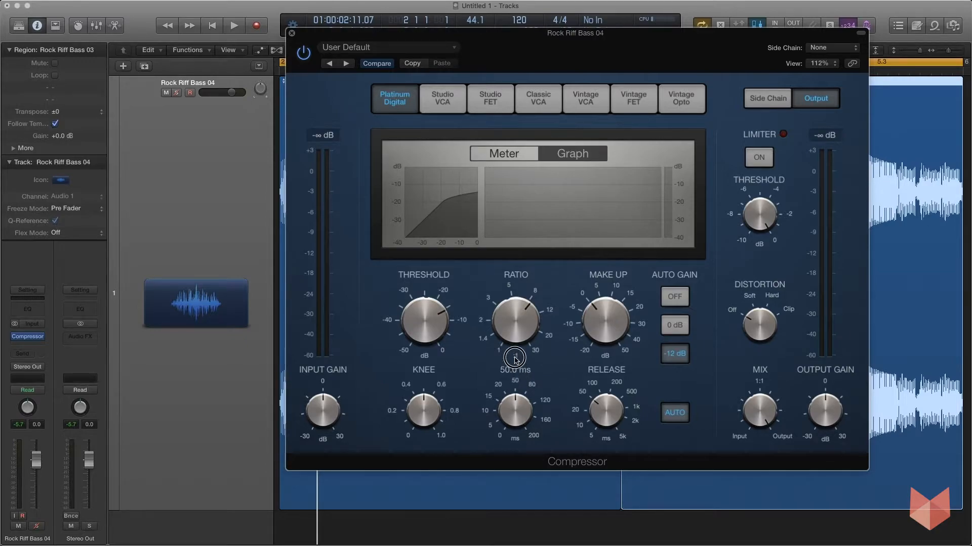
pyautogui.moveTo(619, 408)
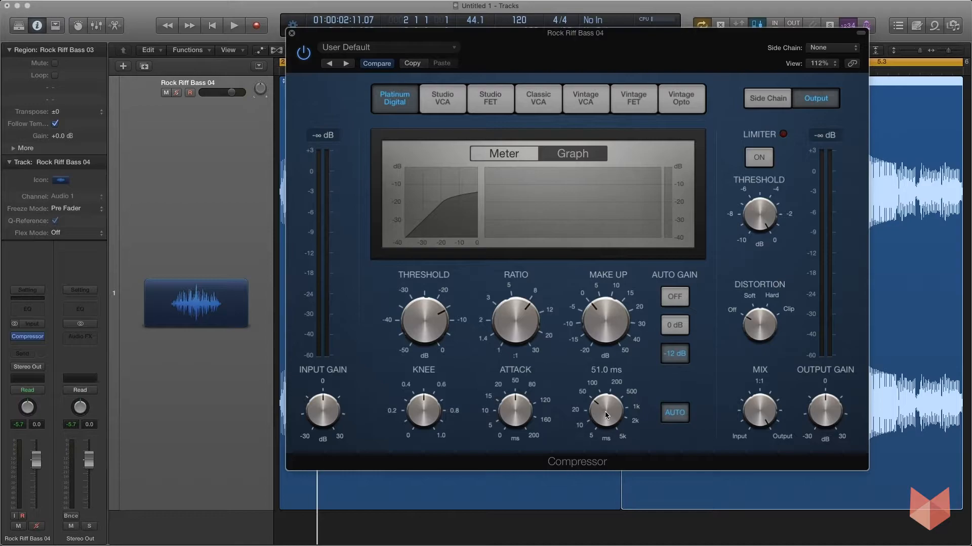
pyautogui.moveTo(415, 318)
# - Turn off automatic release, shorten the attack to 19 ms and lengthen the release to about 100 ms
pyautogui.click(676, 413)
pyautogui.moveTo(527, 400); pyautogui.dragTo(510, 413)
pyautogui.moveTo(600, 413); pyautogui.dragTo(599, 412)
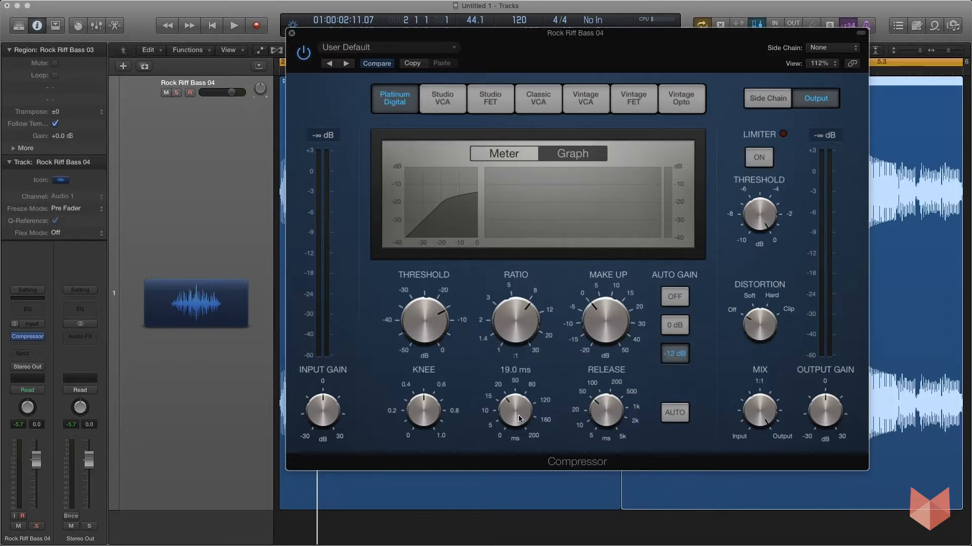
pyautogui.moveTo(600, 408); pyautogui.dragTo(598, 398)
# - Try the auto gain settings Off and 0 dB against -12 dB, and finish on -12 dB
pyautogui.click(675, 297)
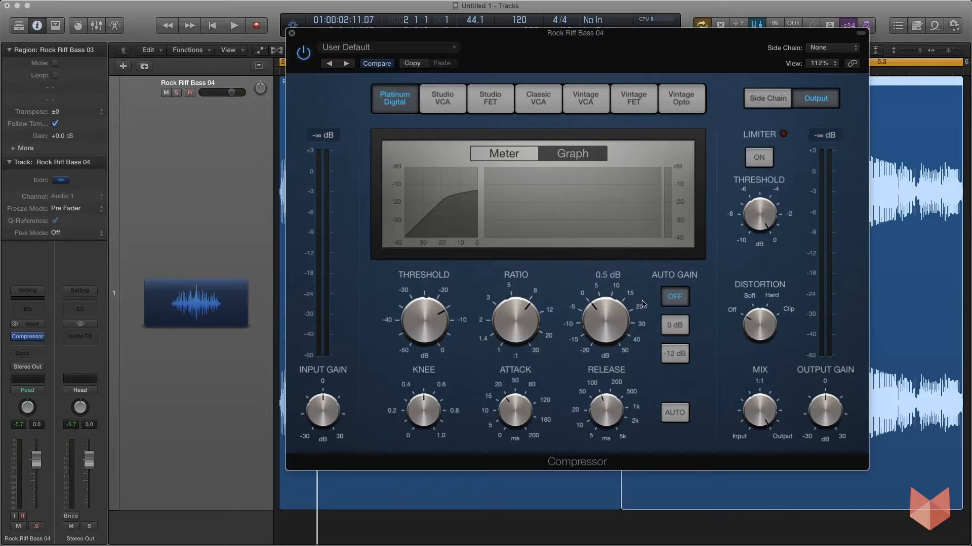
pyautogui.click(676, 355)
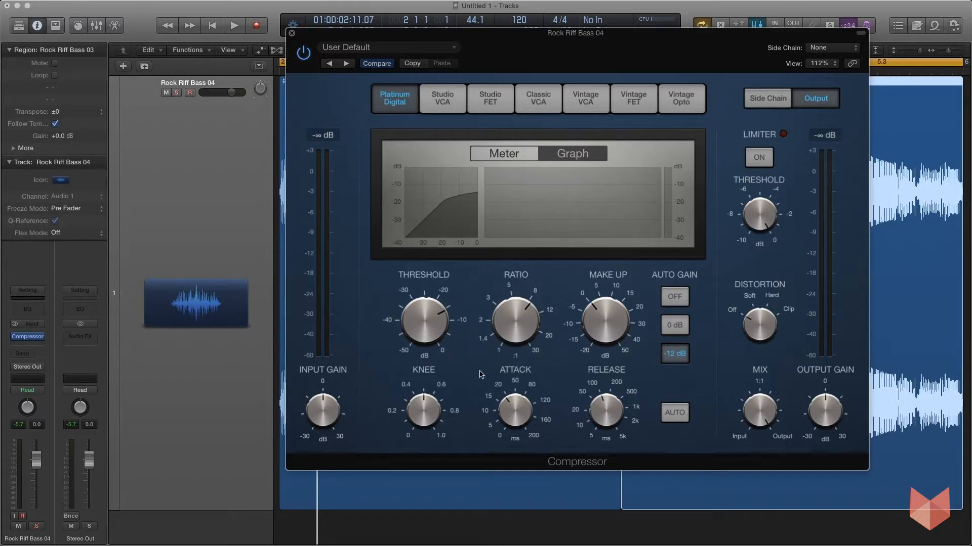
pyautogui.moveTo(609, 318)
pyautogui.click(678, 305)
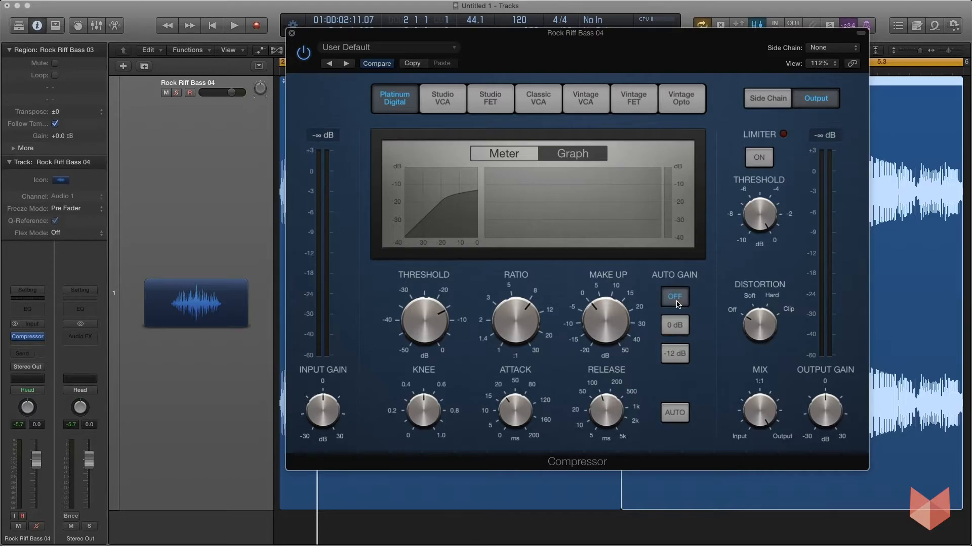
pyautogui.moveTo(593, 322)
pyautogui.mouseDown()
pyautogui.moveTo(593, 306)
pyautogui.moveTo(594, 324)
pyautogui.mouseUp()
pyautogui.click(675, 330)
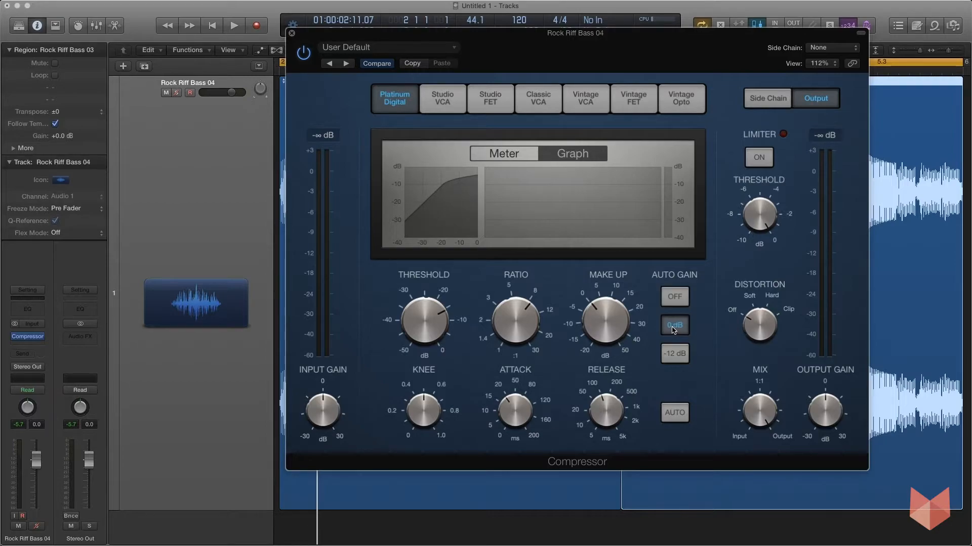
pyautogui.click(676, 354)
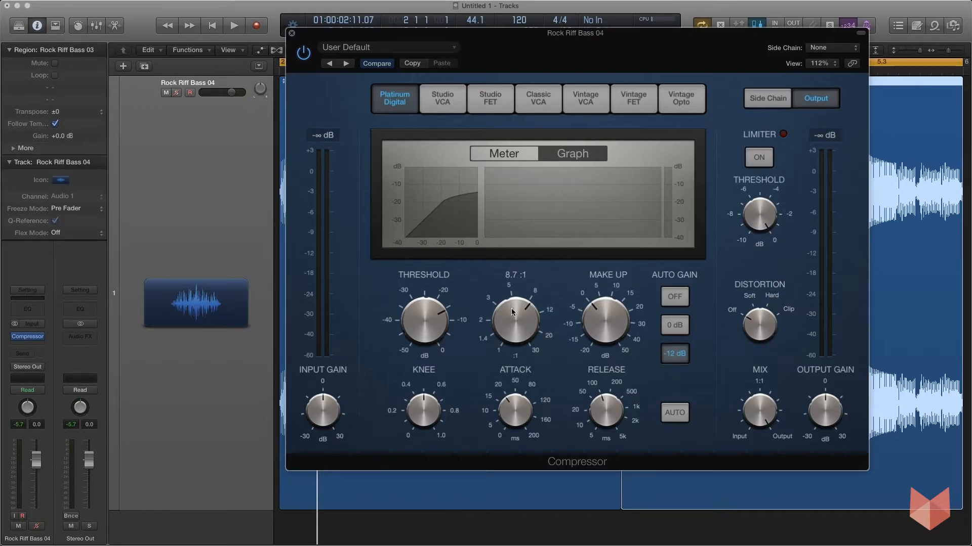
# - Set the ratio to its 30:1 maximum, the knee to 0 and the compressor threshold to 0 dB
pyautogui.moveTo(512, 310); pyautogui.dragTo(503, 245)
pyautogui.moveTo(433, 388); pyautogui.dragTo(433, 414)
pyautogui.moveTo(424, 319); pyautogui.dragTo(417, 267)
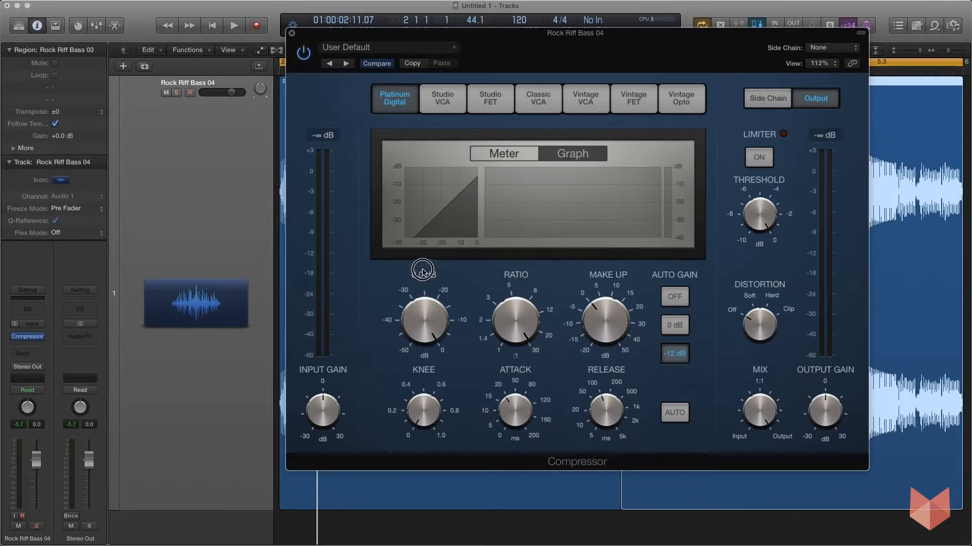
# - Switch the limiter on and off again, then sweep the mix between input and output and return it to 100%
pyautogui.click(764, 157)
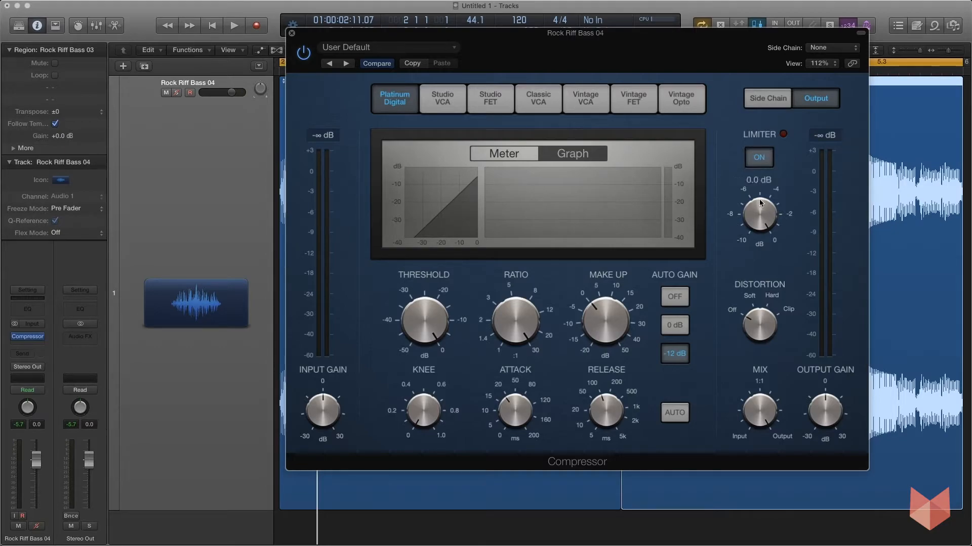
pyautogui.click(759, 158)
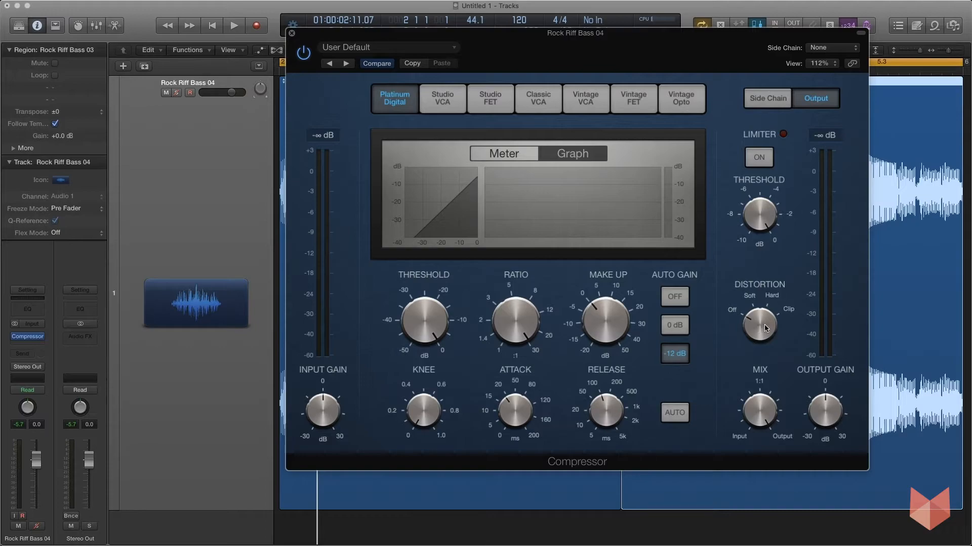
pyautogui.moveTo(765, 405)
pyautogui.moveTo(759, 407); pyautogui.dragTo(747, 370)
pyautogui.moveTo(776, 421)
pyautogui.moveTo(760, 411); pyautogui.dragTo(759, 464)
pyautogui.moveTo(759, 423); pyautogui.dragTo(763, 450)
pyautogui.moveTo(539, 275)
pyautogui.moveTo(759, 421)
pyautogui.moveTo(753, 414); pyautogui.dragTo(747, 390)
# - Try a lower output gain, return it to 0 dB and bring the ratio back to 1:1
pyautogui.moveTo(823, 411); pyautogui.dragTo(823, 414)
pyautogui.moveTo(825, 400); pyautogui.dragTo(822, 374)
pyautogui.moveTo(616, 324); pyautogui.dragTo(615, 325)
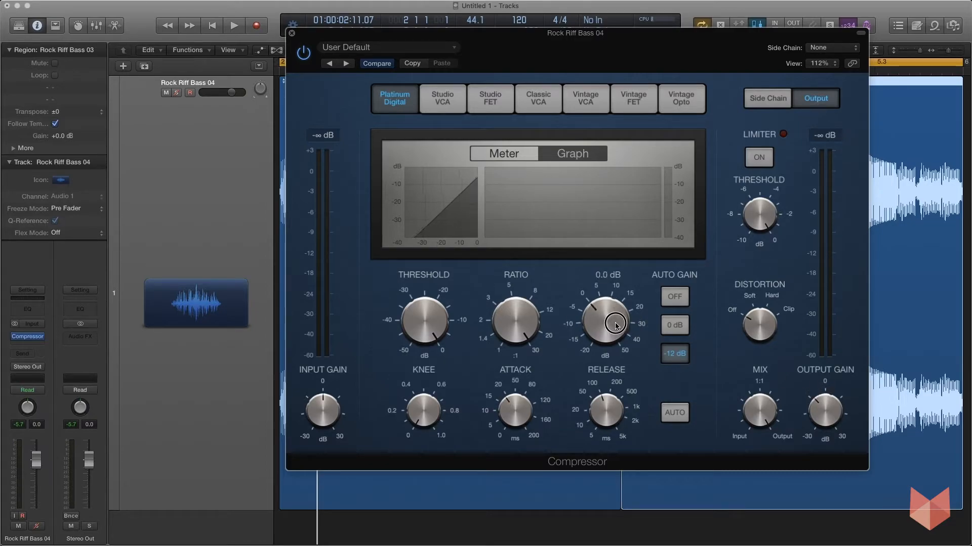
pyautogui.moveTo(819, 414); pyautogui.dragTo(818, 404)
pyautogui.moveTo(514, 319); pyautogui.dragTo(552, 503)
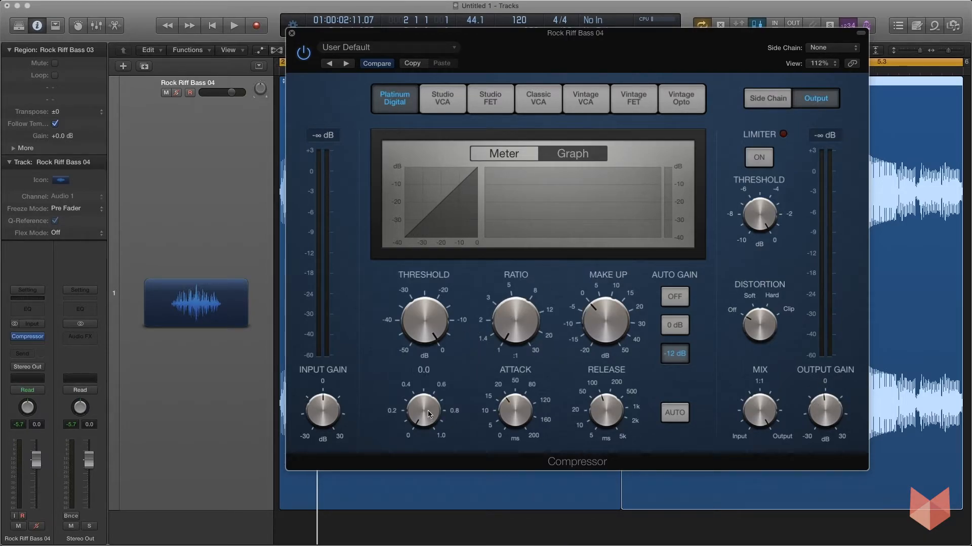
pyautogui.keyDown('alt'); pyautogui.click(825, 411); pyautogui.keyUp('alt')
# - Play the bass loop while raising the ratio to about 4:1 and lowering the compressor threshold to -28 dB
pyautogui.press('space')
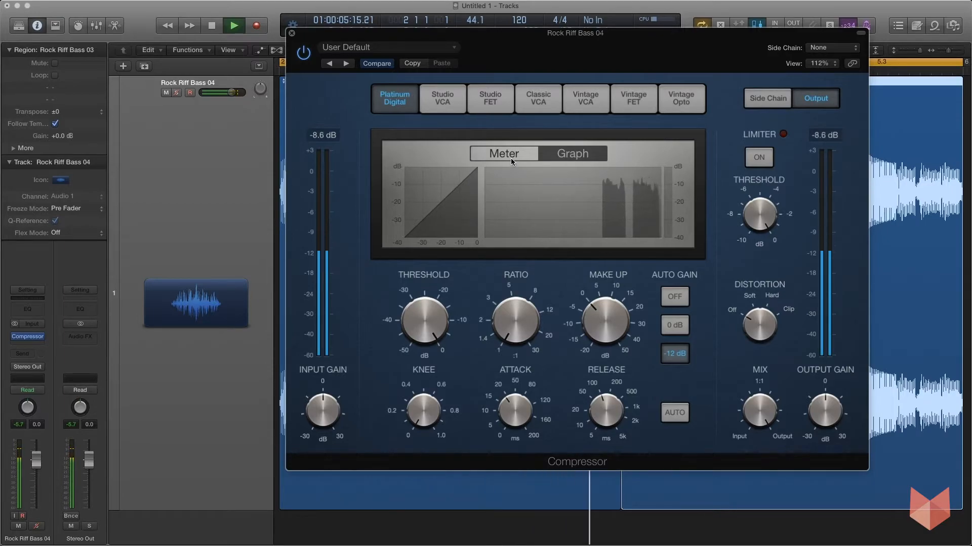
pyautogui.moveTo(518, 330)
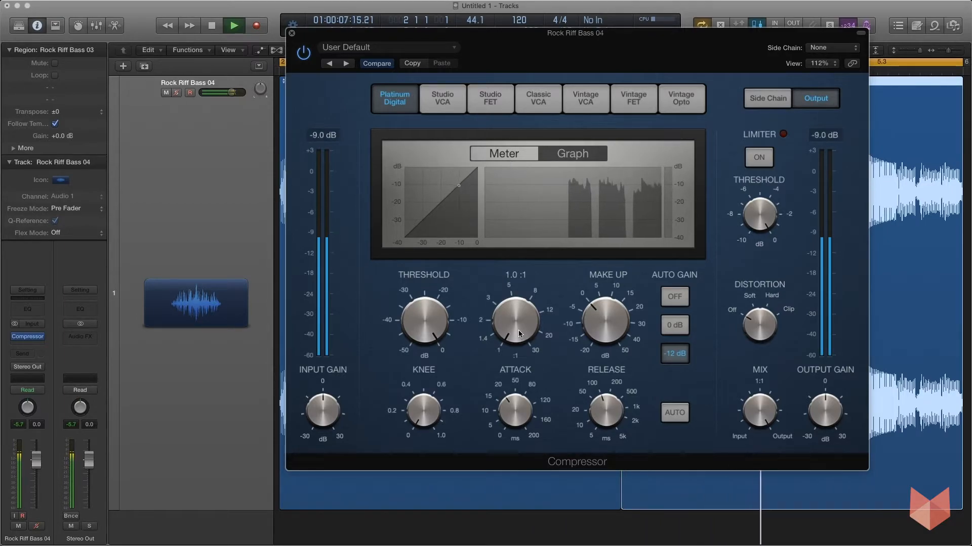
pyautogui.moveTo(518, 330); pyautogui.dragTo(508, 272)
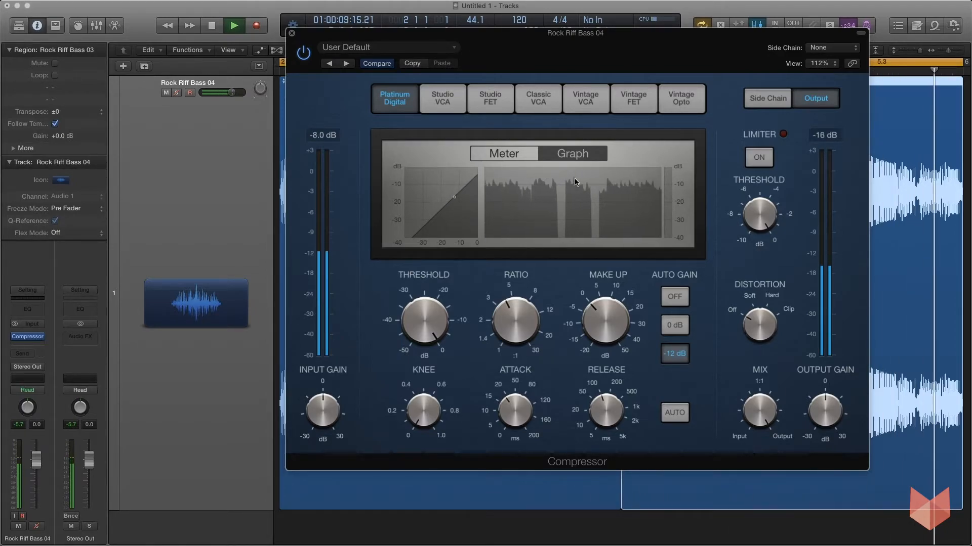
pyautogui.moveTo(426, 321)
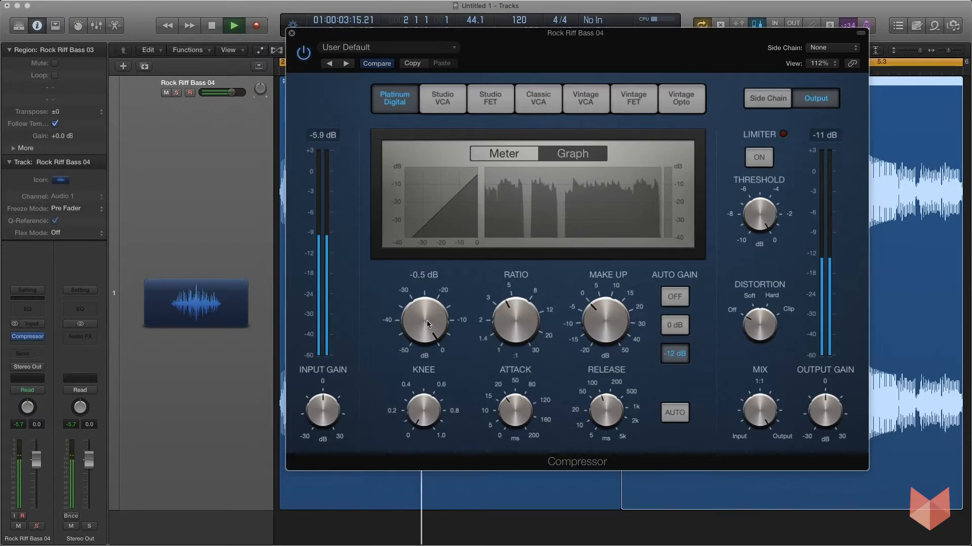
pyautogui.moveTo(421, 306); pyautogui.dragTo(426, 395)
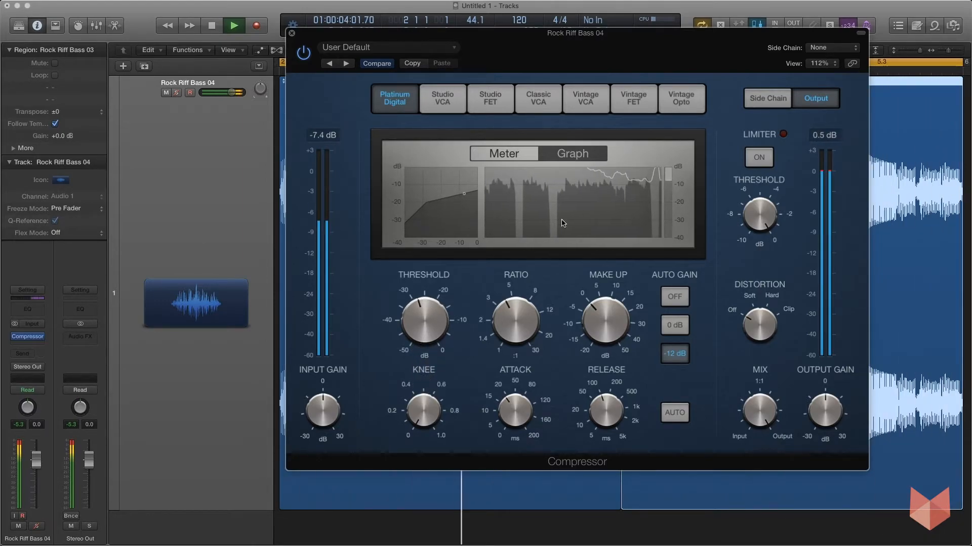
# - Switch the display to the meter and compare auto gain Off, 0 dB and -12 dB during playback, ending on -12 dB
pyautogui.click(503, 158)
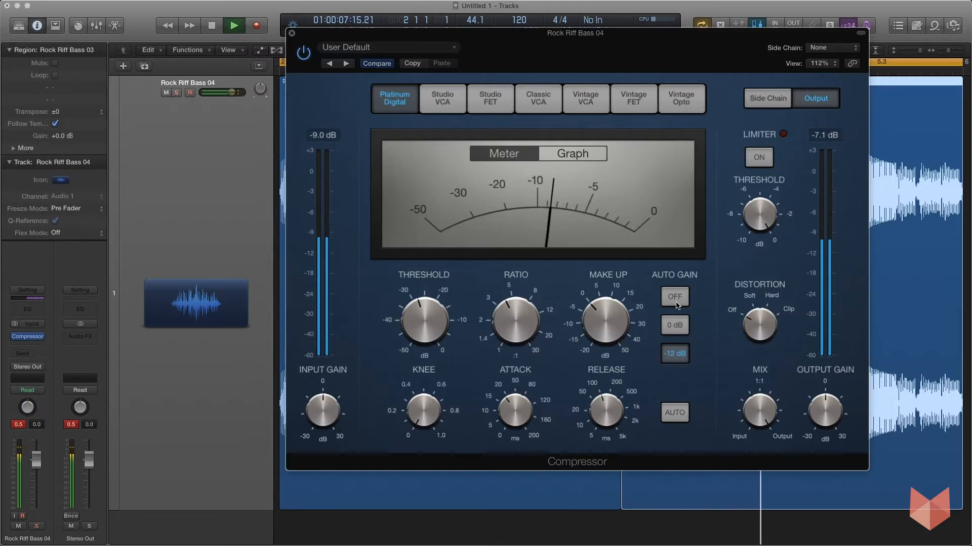
pyautogui.click(678, 299)
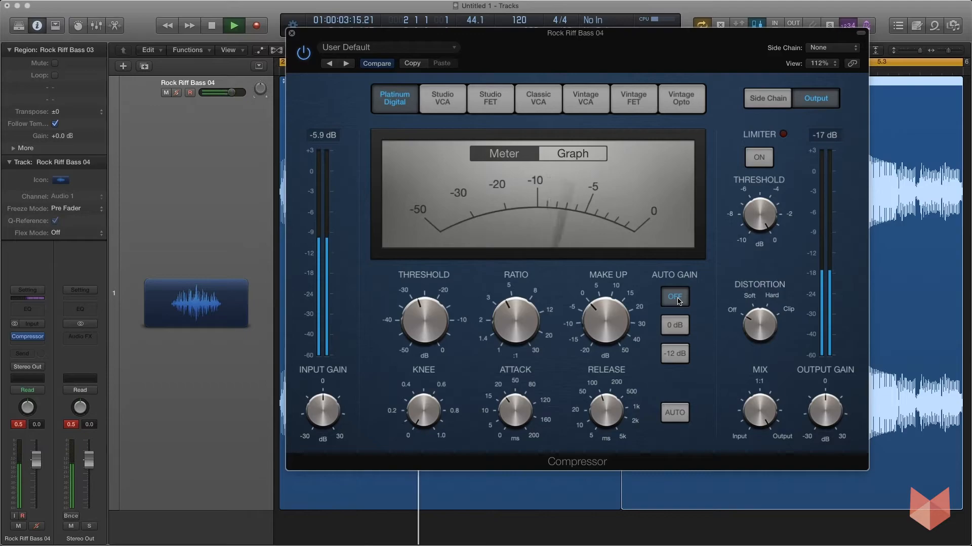
pyautogui.click(672, 354)
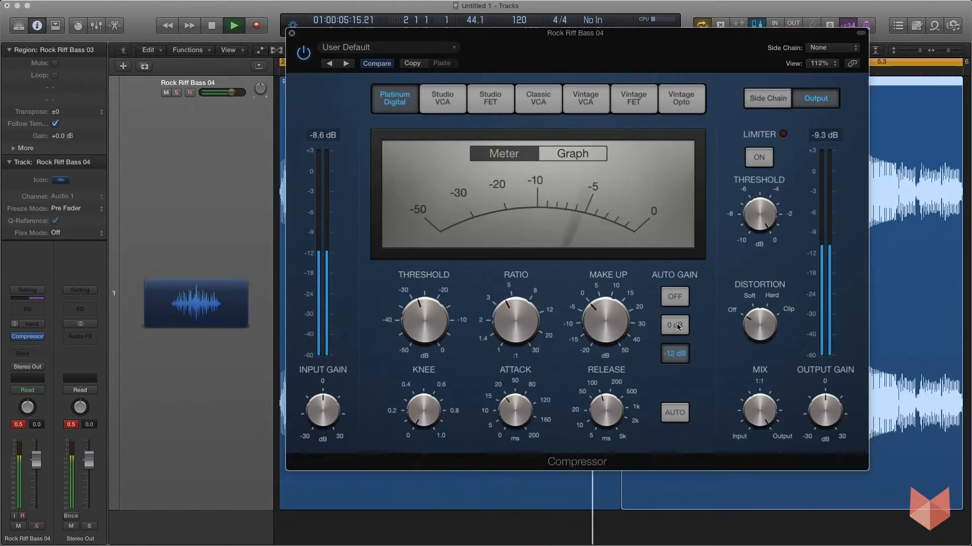
pyautogui.click(677, 327)
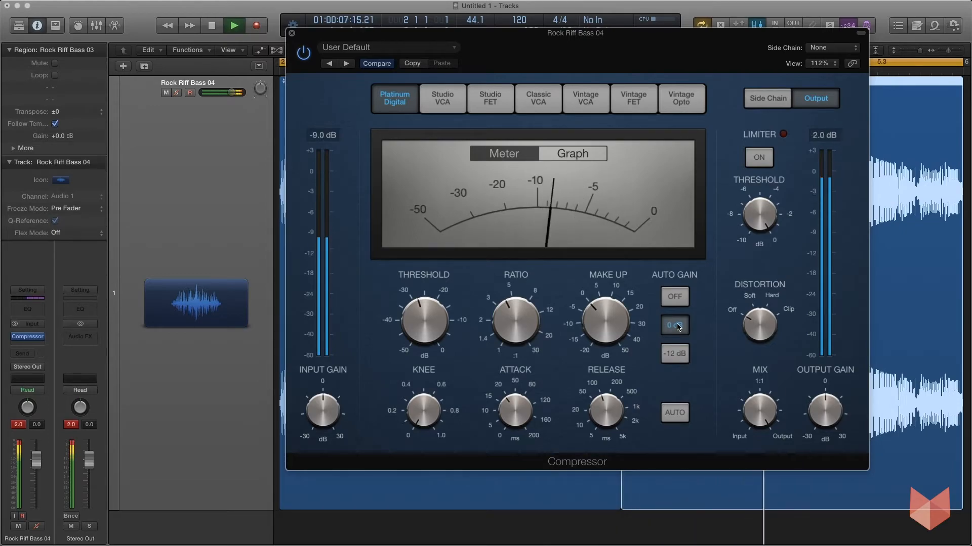
pyautogui.click(674, 355)
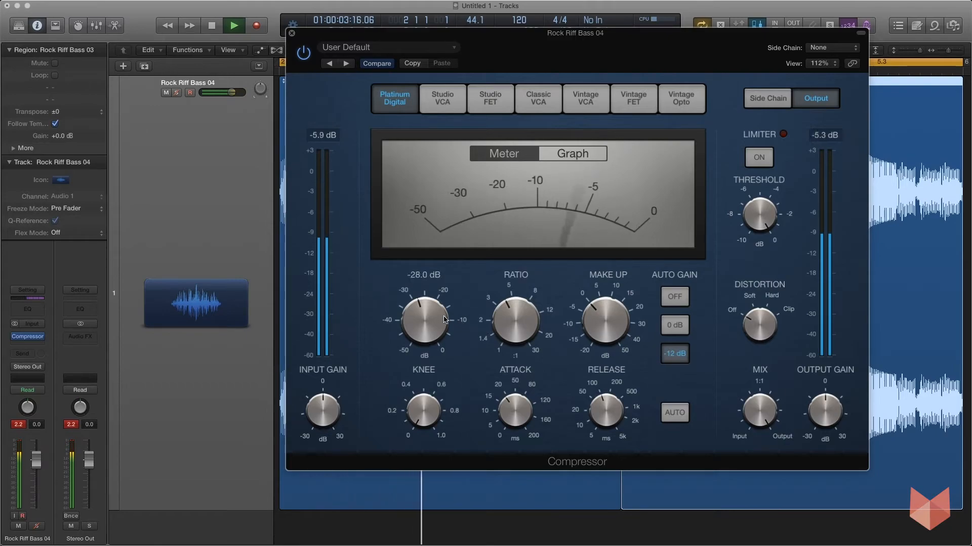
# - Raise the compressor threshold to about -25 dB, then turn on the limiter with its threshold at -0.8 dB
pyautogui.moveTo(412, 324)
pyautogui.mouseDown()
pyautogui.moveTo(414, 301)
pyautogui.moveTo(444, 286)
pyautogui.moveTo(422, 321)
pyautogui.mouseUp()
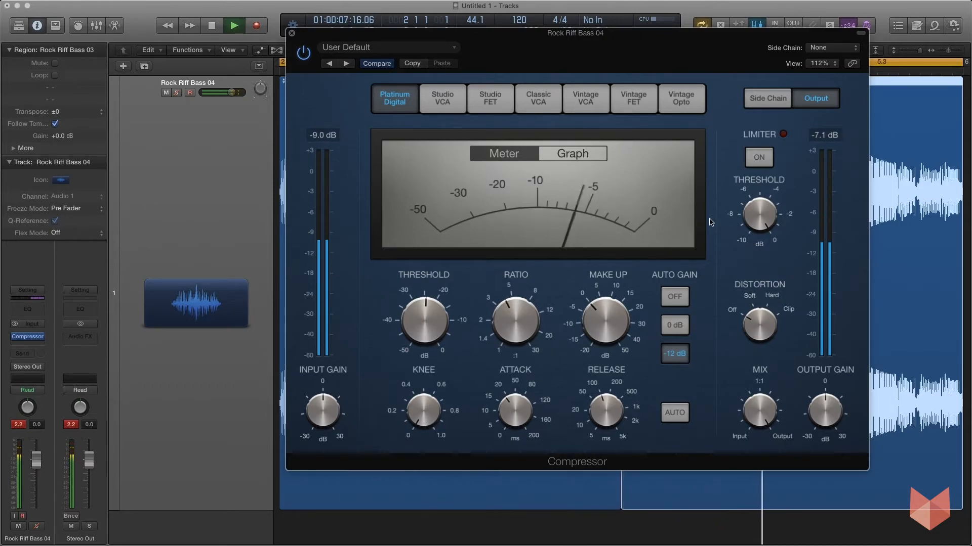
pyautogui.click(760, 156)
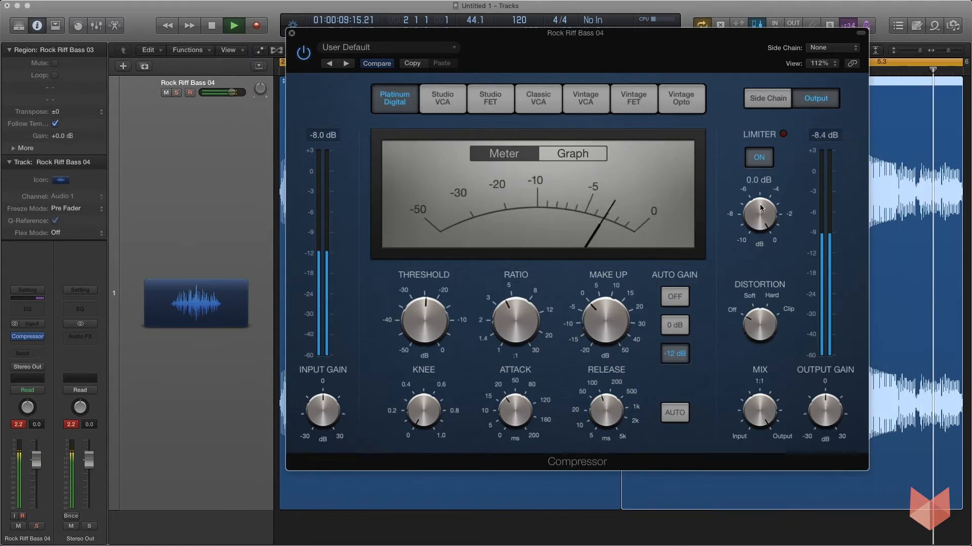
pyautogui.moveTo(757, 206); pyautogui.dragTo(757, 218)
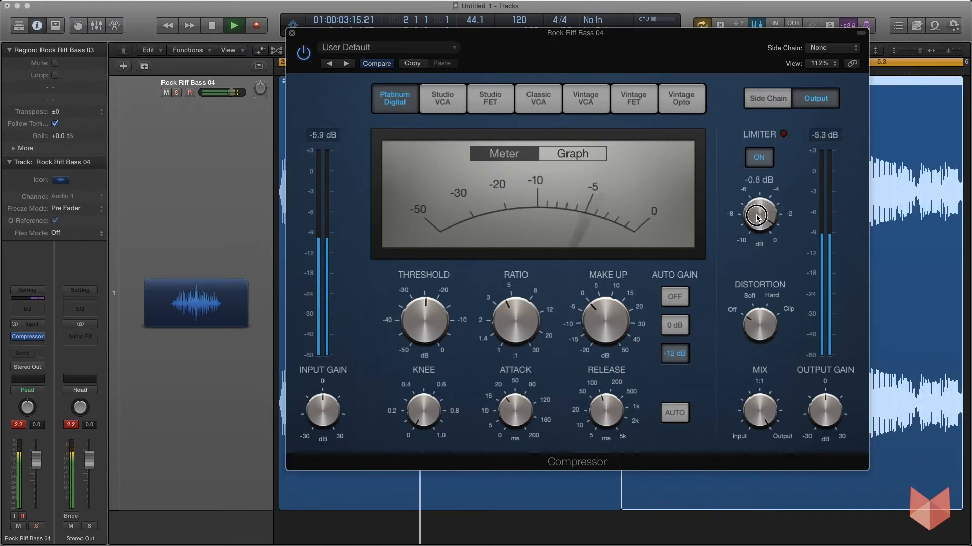
# - Lower the limiter threshold to -10 dB and try the Distortion and Mix controls, leaving them at Off and full Output
pyautogui.moveTo(757, 221); pyautogui.dragTo(765, 324)
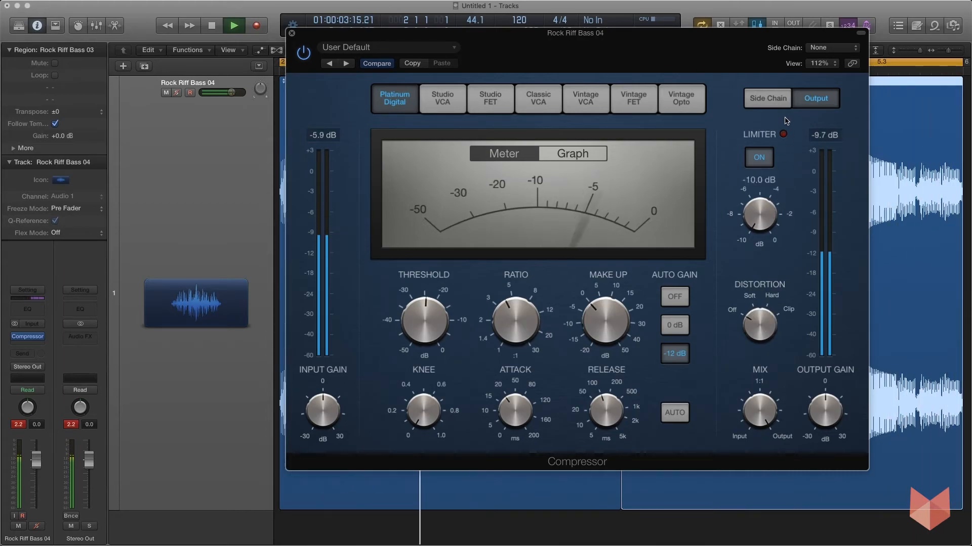
pyautogui.moveTo(759, 319)
pyautogui.mouseDown()
pyautogui.moveTo(761, 295)
pyautogui.moveTo(760, 336)
pyautogui.mouseUp()
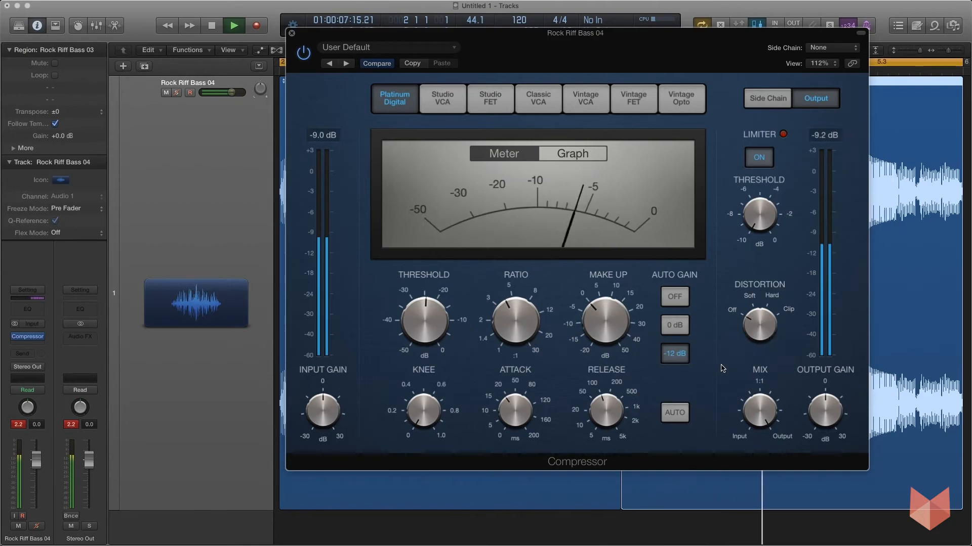
pyautogui.moveTo(763, 408); pyautogui.dragTo(758, 361)
pyautogui.moveTo(754, 414); pyautogui.dragTo(748, 386)
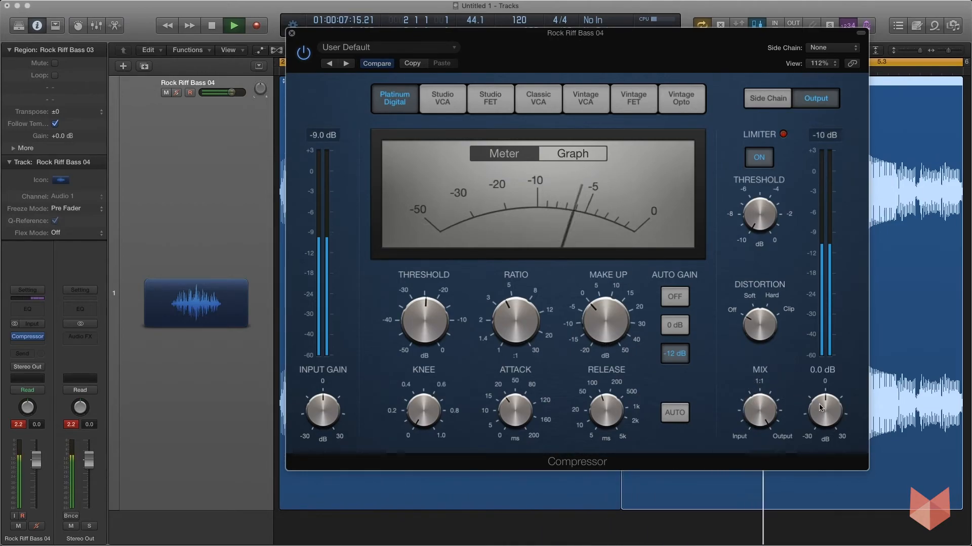
# - Raise the compressor's output gain slightly above 0 dB and reset the bass channel's peak level display
pyautogui.moveTo(820, 412); pyautogui.dragTo(820, 409)
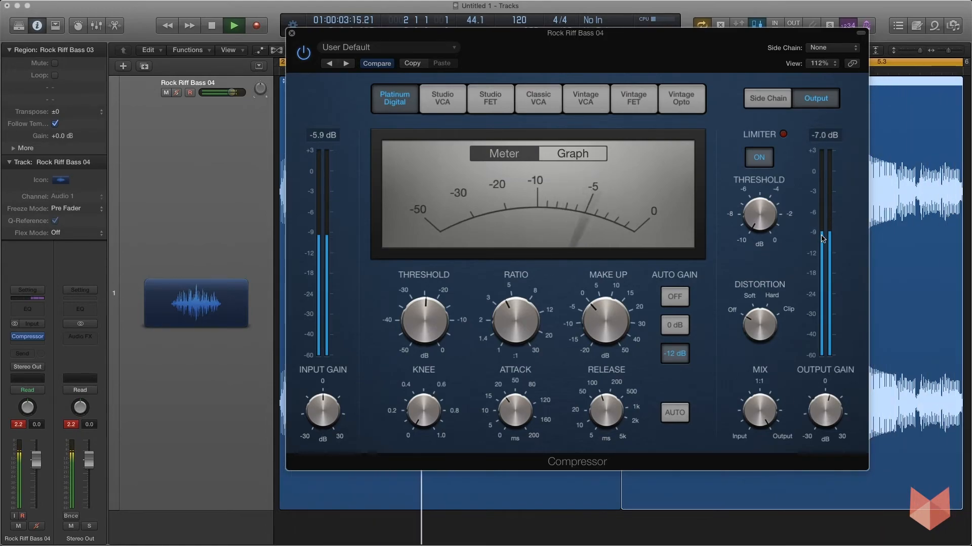
pyautogui.click(16, 424)
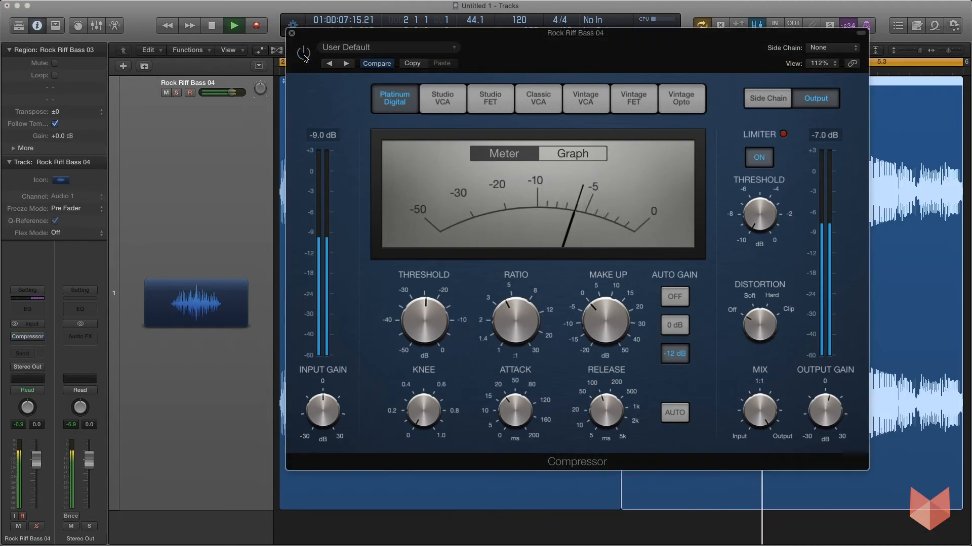
# - Compare the bass with the compressor bypassed and active during playback, leaving the compressor switched on
pyautogui.click(305, 56)
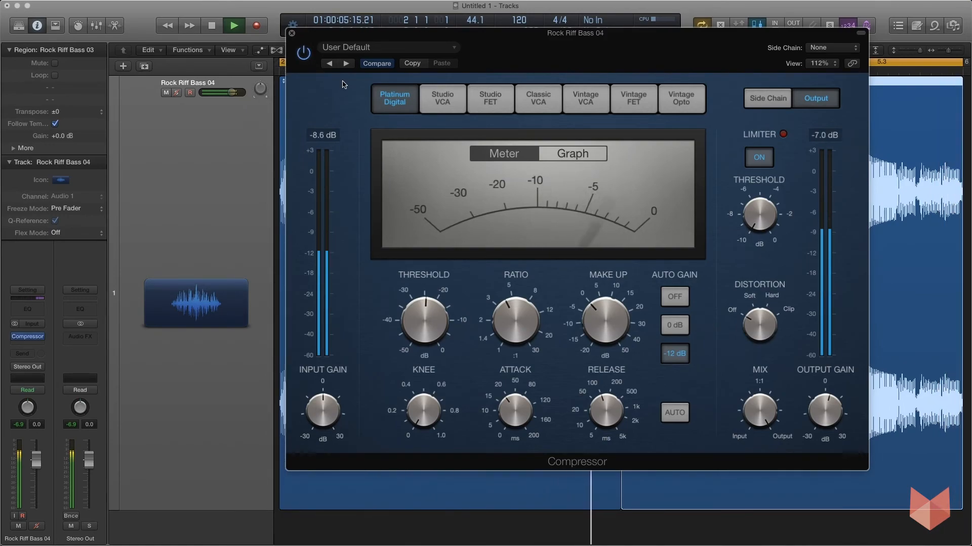
pyautogui.click(303, 54)
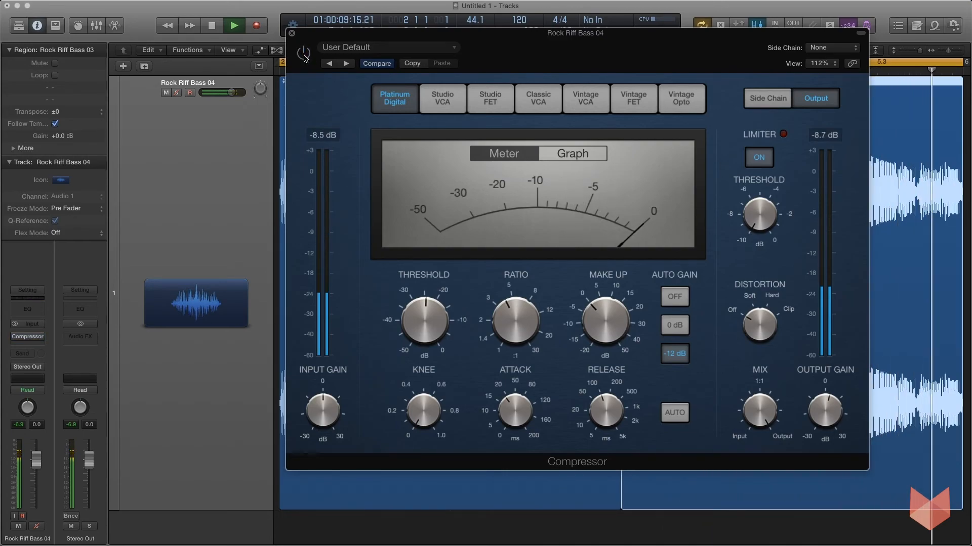
pyautogui.click(304, 54)
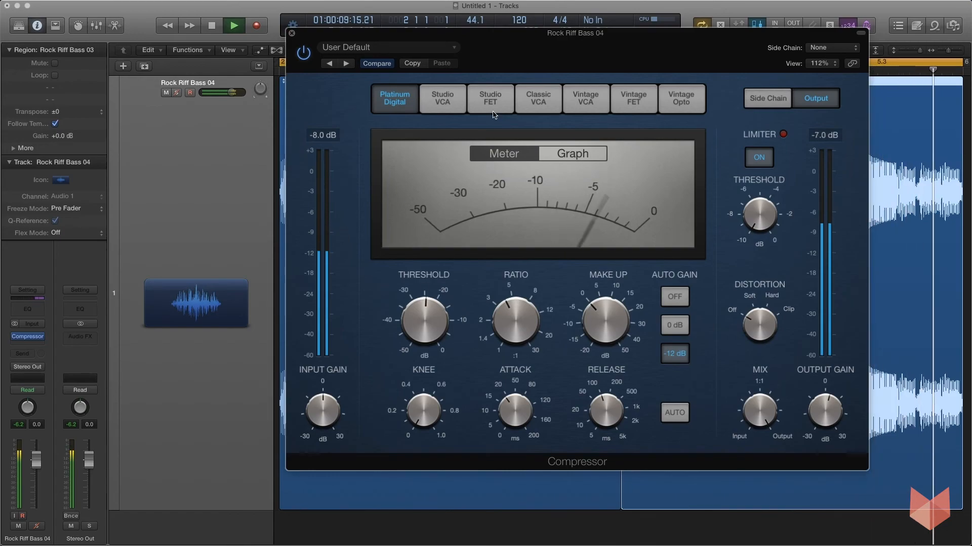
# - Move the compressor window off the bass waveforms to view them, bring it back over the tracks area and stop playback
pyautogui.moveTo(486, 34); pyautogui.dragTo(425, 318)
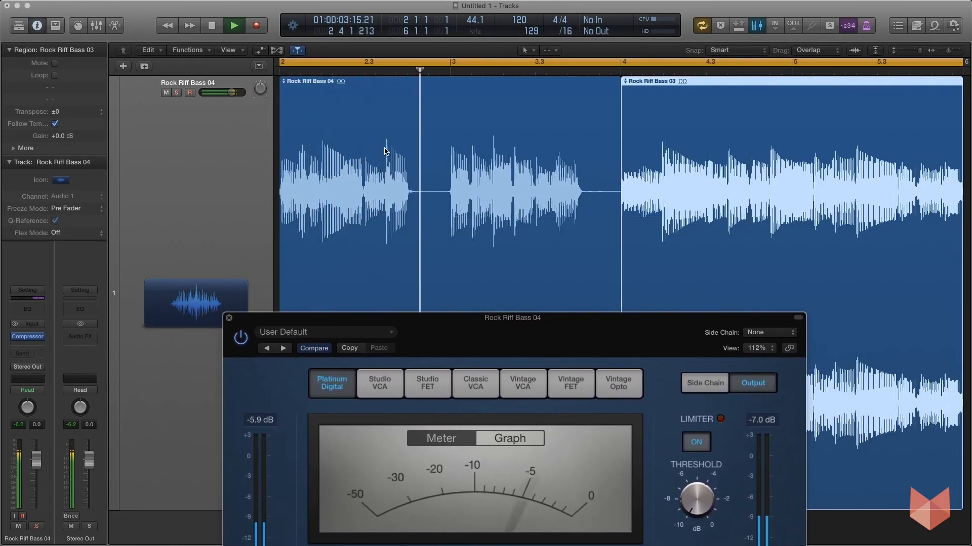
pyautogui.moveTo(238, 323); pyautogui.dragTo(231, 80)
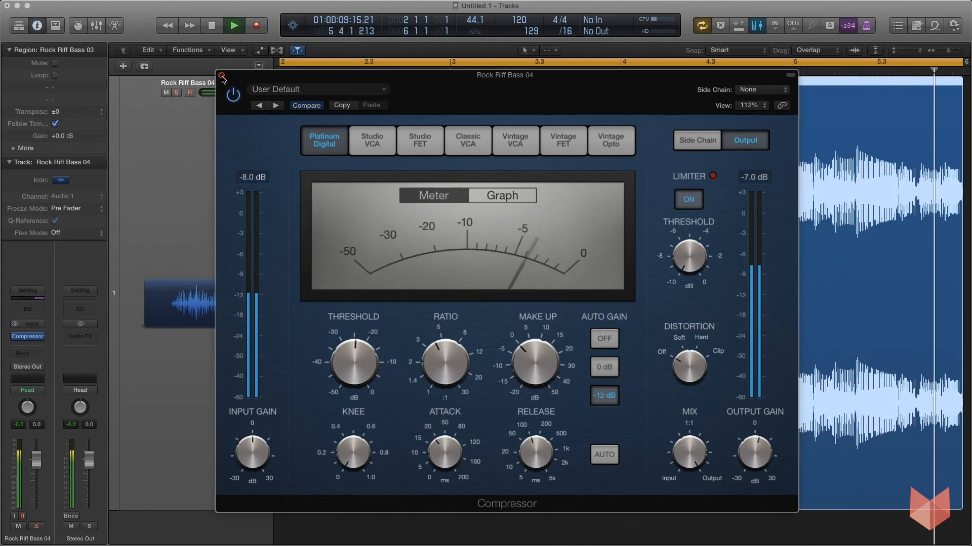
pyautogui.press('space')
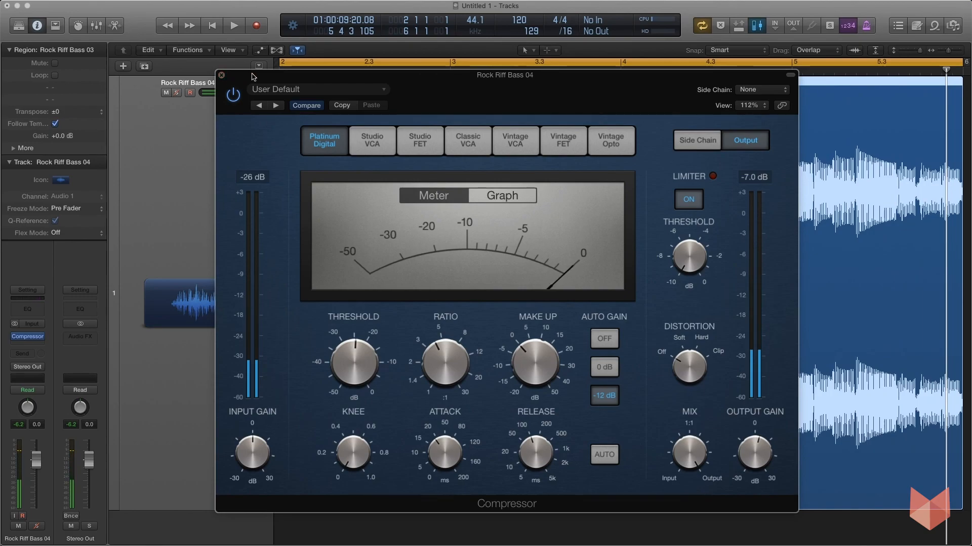